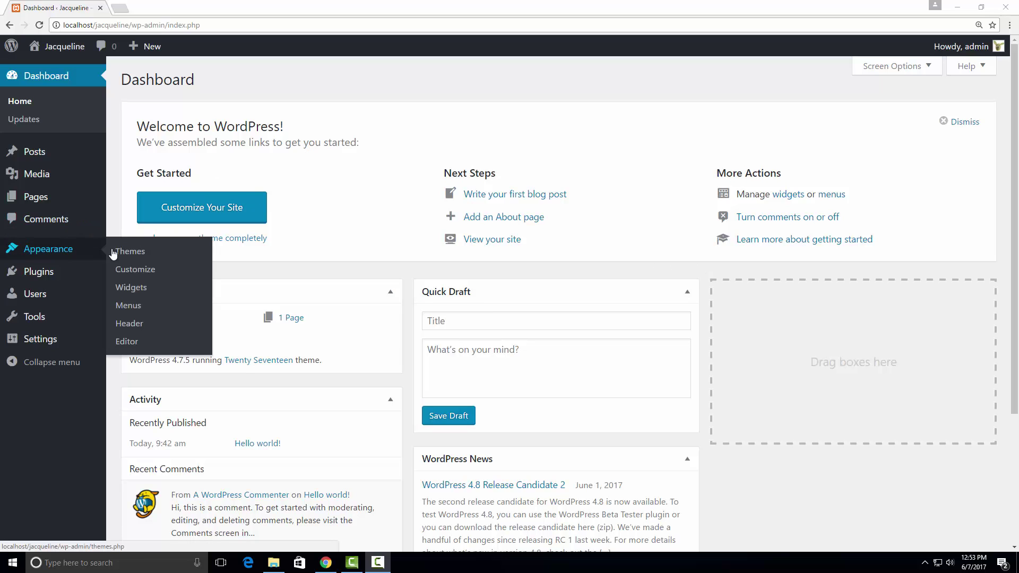
# Step: Reach the theme zip upload form via Appearance > Themes > Add New > Upload Theme
pyautogui.click(143, 249)
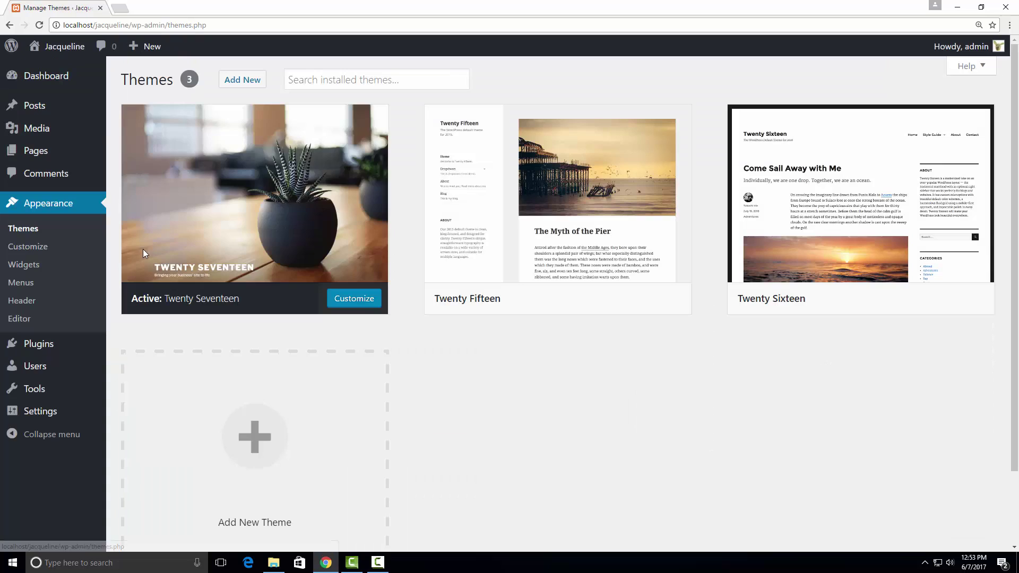
pyautogui.click(228, 84)
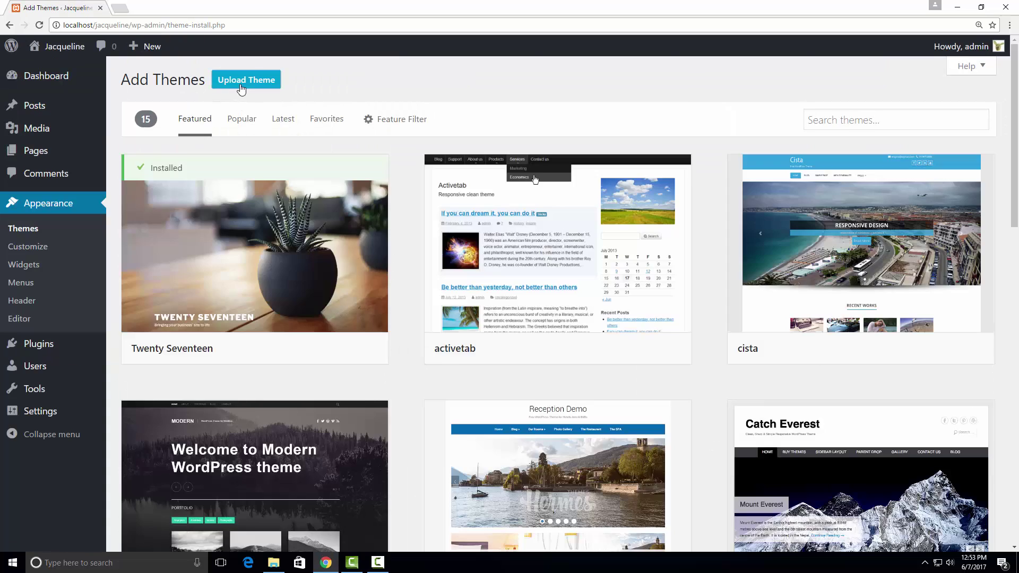
pyautogui.click(240, 90)
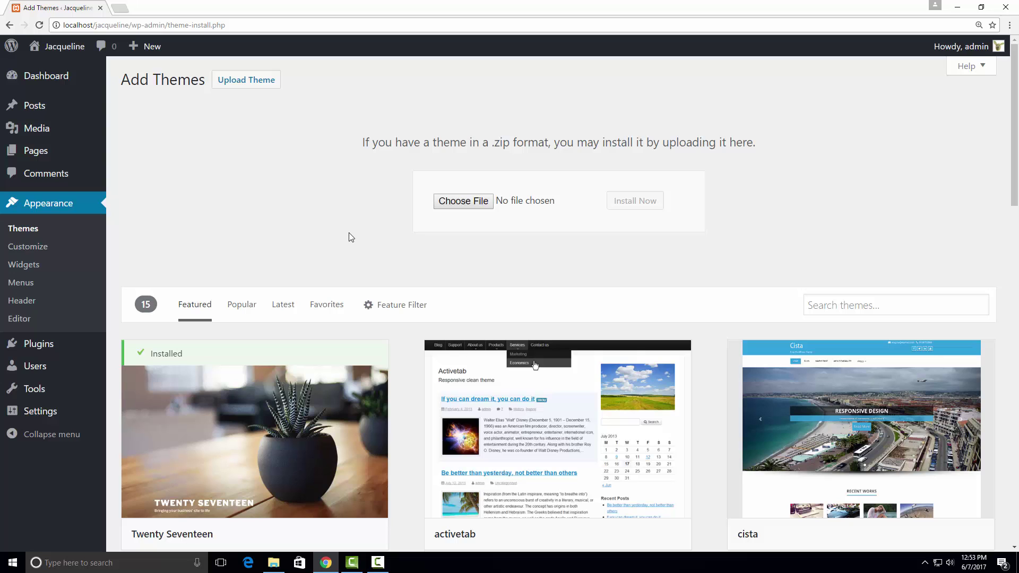
# Step: Extract Jacqueline_v.1.2.3.zip onto the Desktop and enter the extracted folder
pyautogui.click(274, 562)
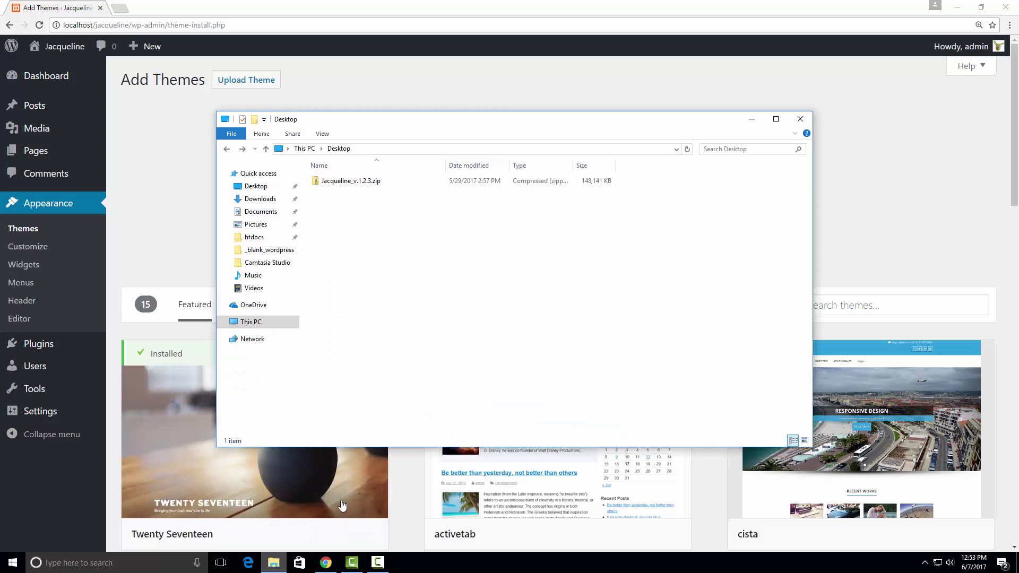
pyautogui.click(363, 185)
pyautogui.rightClick(362, 185)
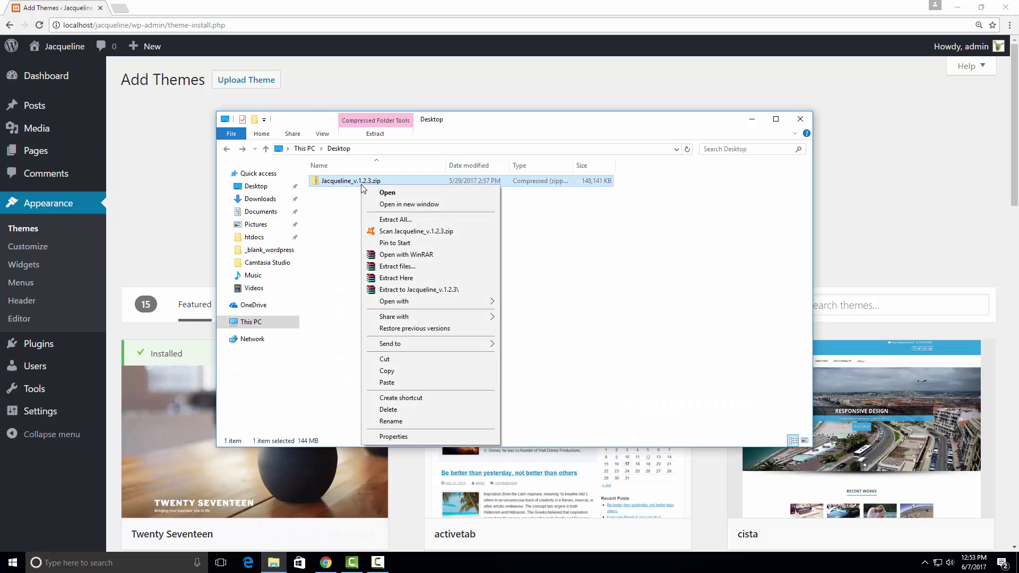
pyautogui.click(402, 220)
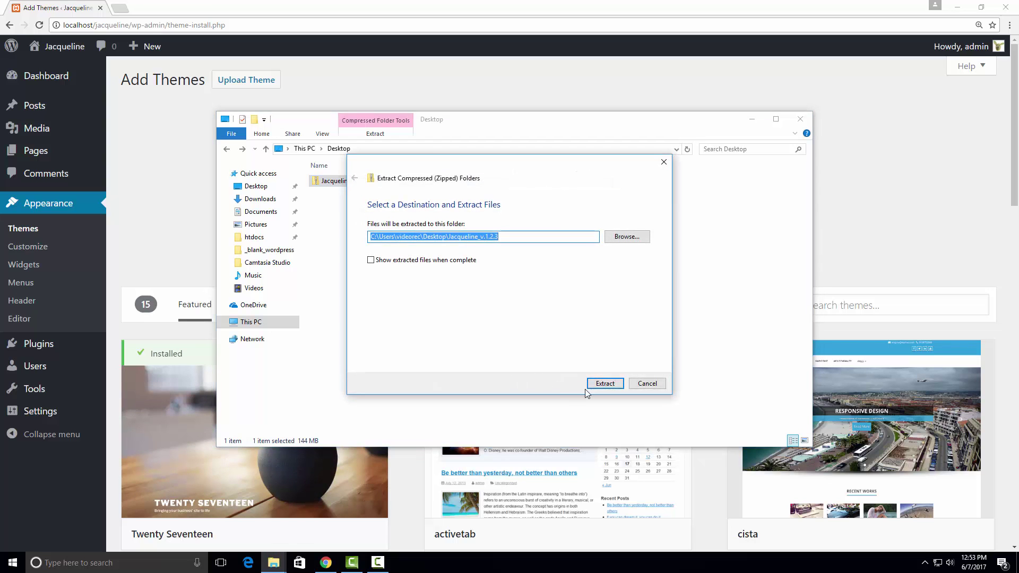
pyautogui.click(608, 383)
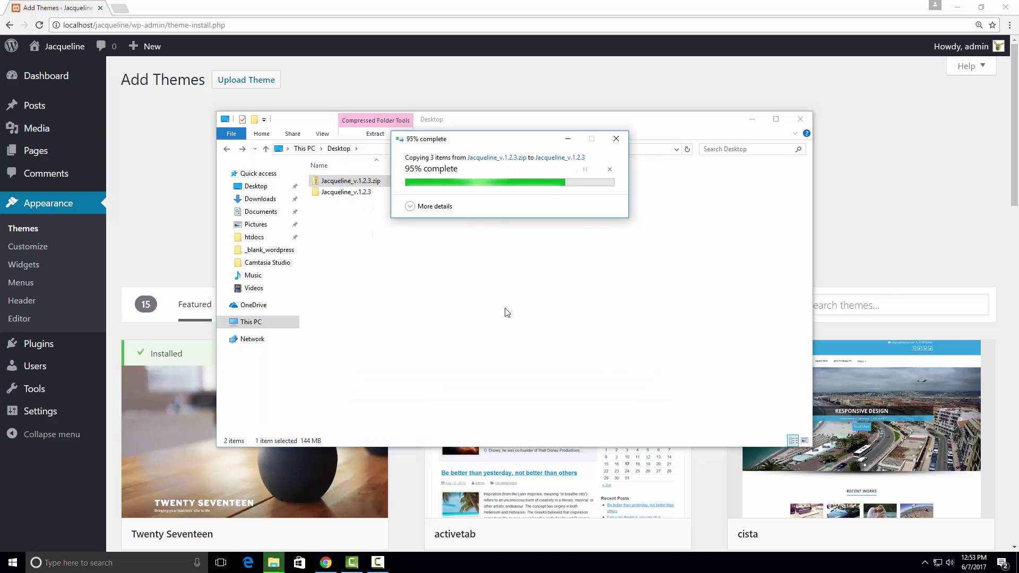
pyautogui.doubleClick(355, 194)
# Step: Review the folder's documentation.zip, jacqueline.zip and jacqueline-child.zip, leaving nothing selected
pyautogui.moveTo(407, 228); pyautogui.dragTo(364, 151)
pyautogui.click(437, 266)
pyautogui.click(386, 186)
pyautogui.moveTo(384, 223); pyautogui.dragTo(374, 196)
pyautogui.click(390, 245)
pyautogui.click(369, 190)
pyautogui.click(379, 206)
pyautogui.click(384, 226)
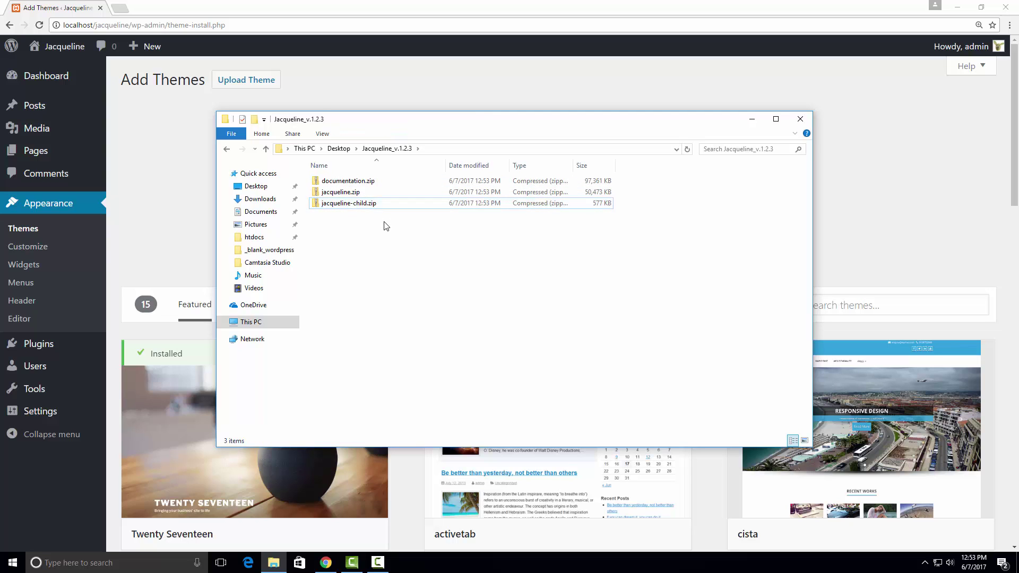
pyautogui.click(369, 196)
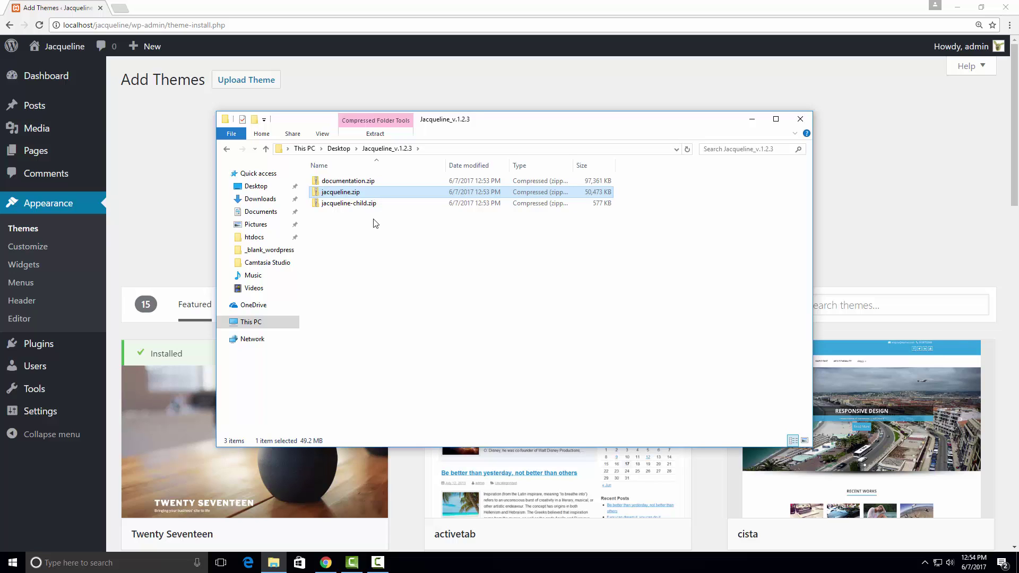
pyautogui.keyDown('ctrl'); pyautogui.click(365, 204); pyautogui.keyUp('ctrl')
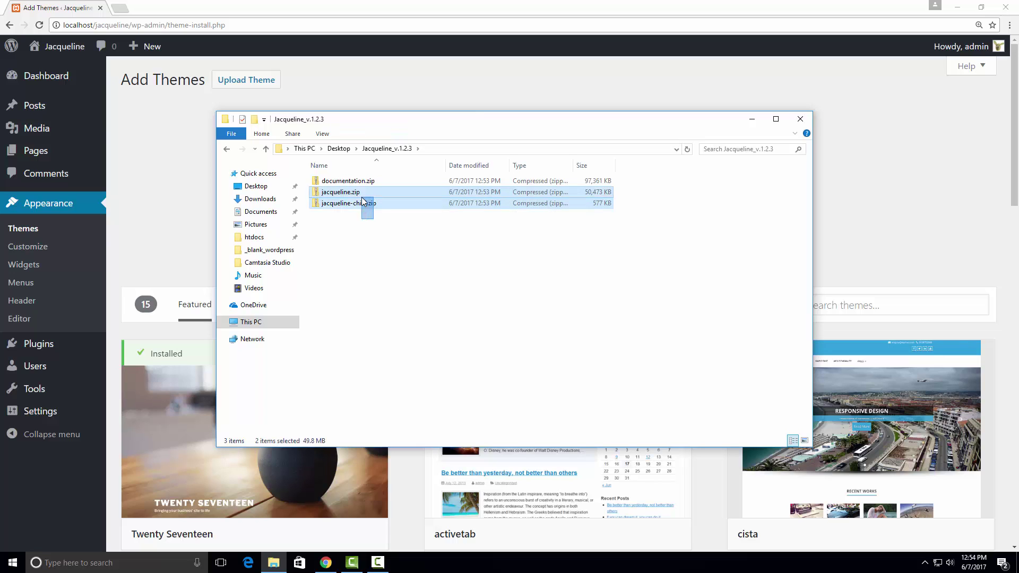
pyautogui.click(368, 229)
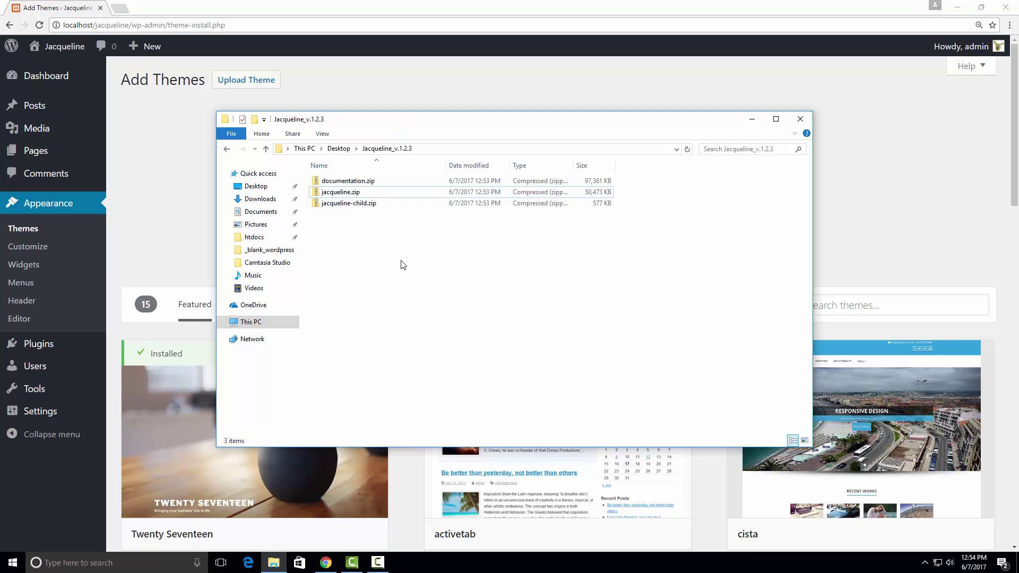
# Step: Choose jacqueline.zip as the theme file and run Install Now
pyautogui.click(167, 199)
pyautogui.click(457, 202)
pyautogui.click(171, 88)
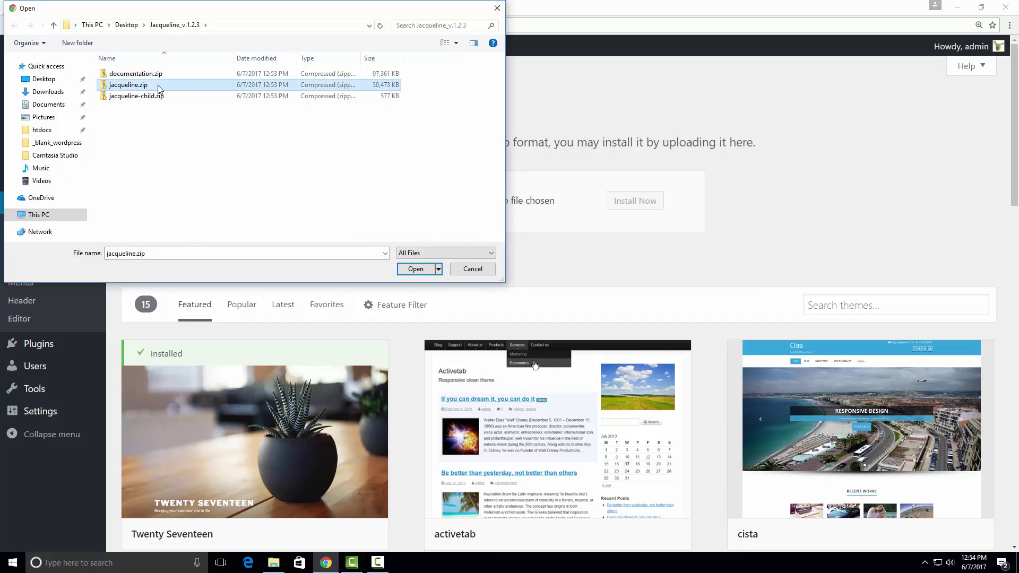
pyautogui.click(427, 272)
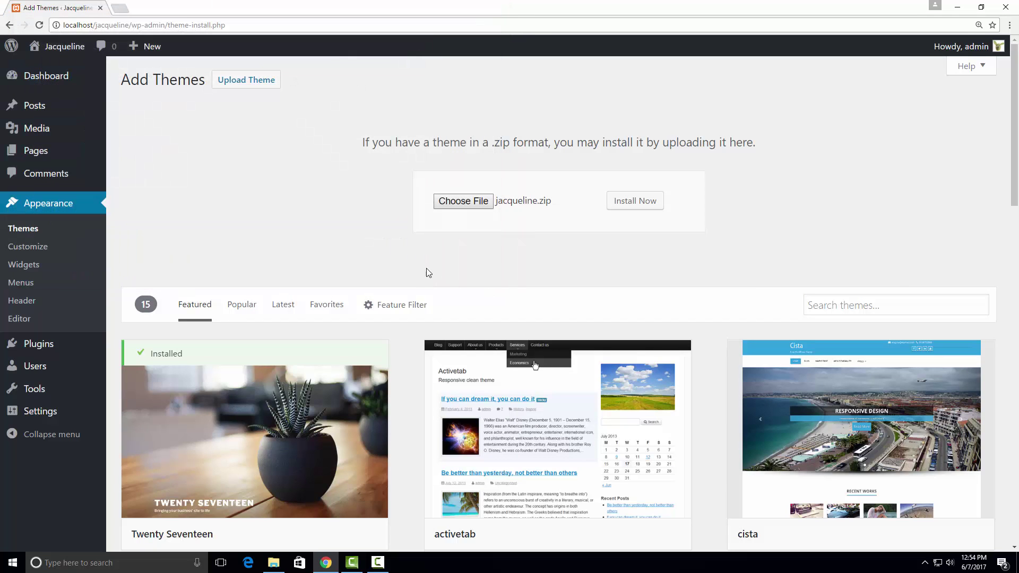
pyautogui.click(641, 206)
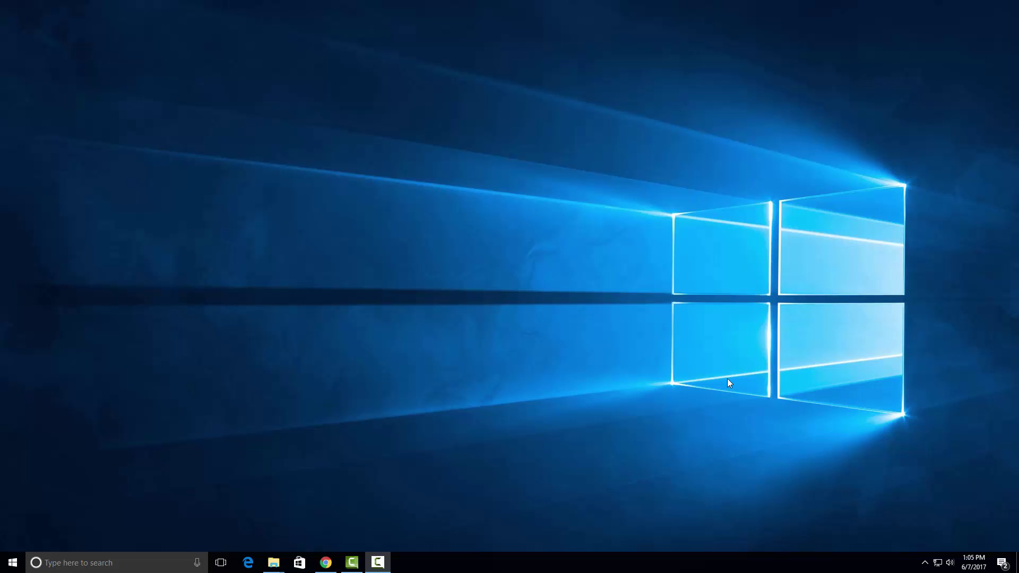
# Step: Launch FileZilla from the Windows search
pyautogui.press('super')
pyautogui.write('file')
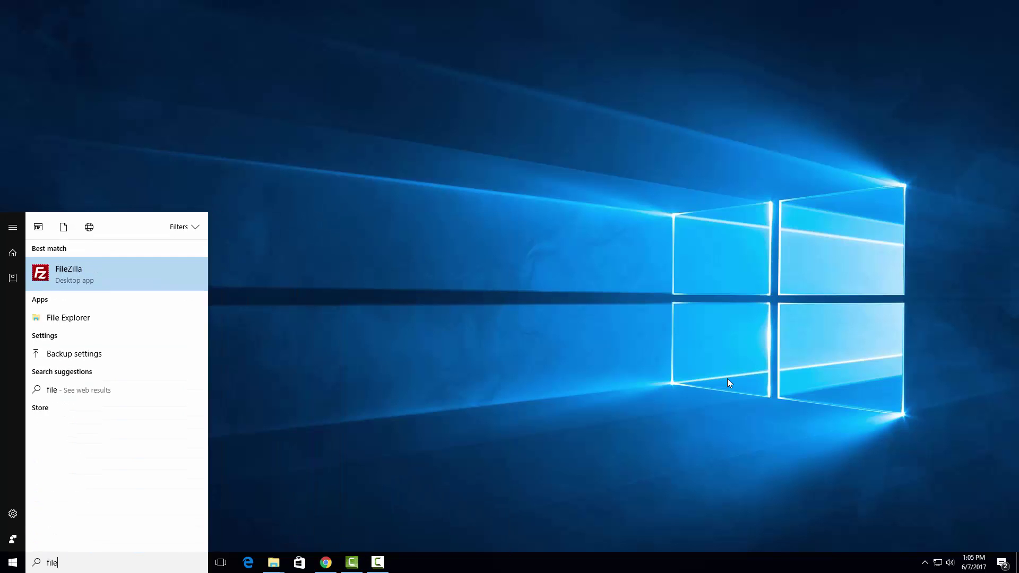
pyautogui.press('Return')
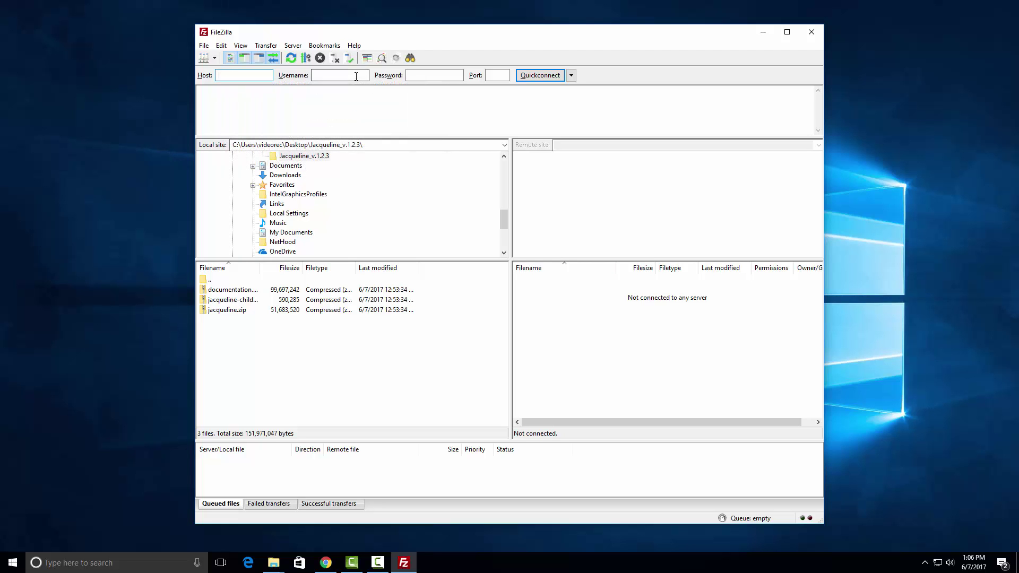
# Step: Quickconnect to host 127.0.0.1 as admin on port 21
pyautogui.press('Tab')
pyautogui.press('Tab')
pyautogui.click(233, 75)
pyautogui.write('127.0.0.1')
pyautogui.press('Tab')
pyautogui.write('admi')
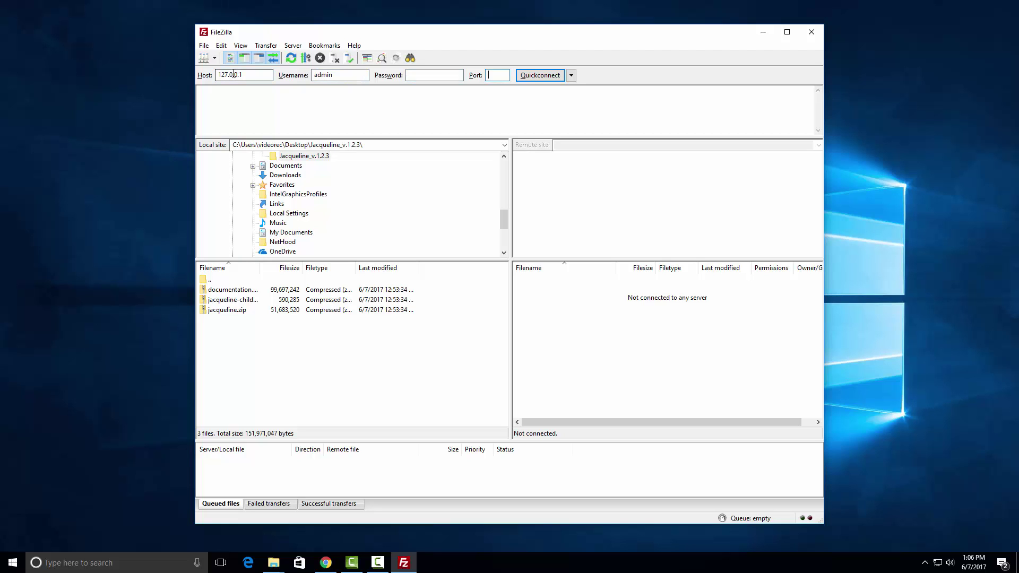
pyautogui.write('21')
pyautogui.click(540, 77)
pyautogui.click(555, 110)
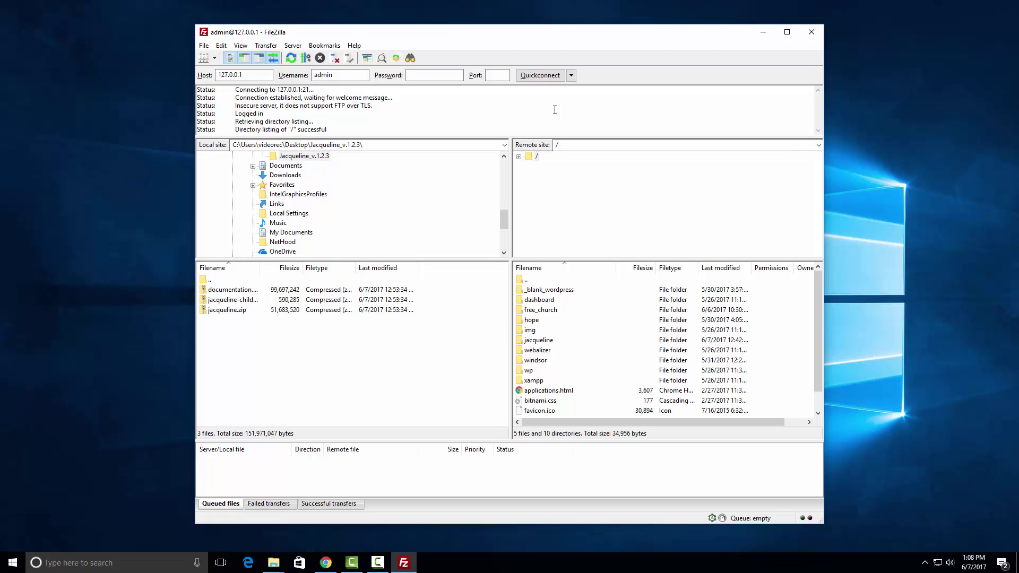
# Step: Browse the remote site to /jacqueline/wp-content/themes
pyautogui.doubleClick(539, 340)
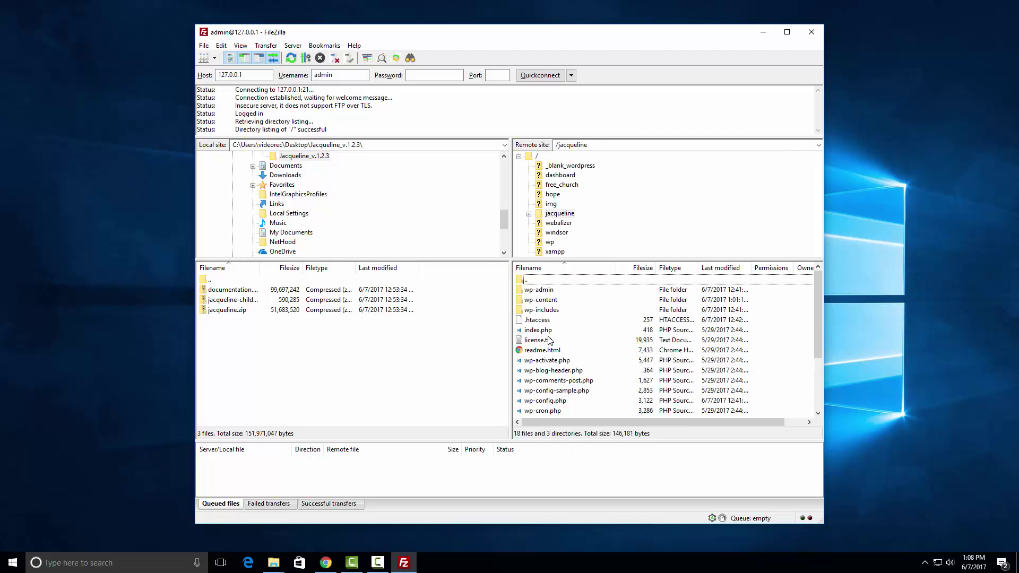
pyautogui.doubleClick(544, 301)
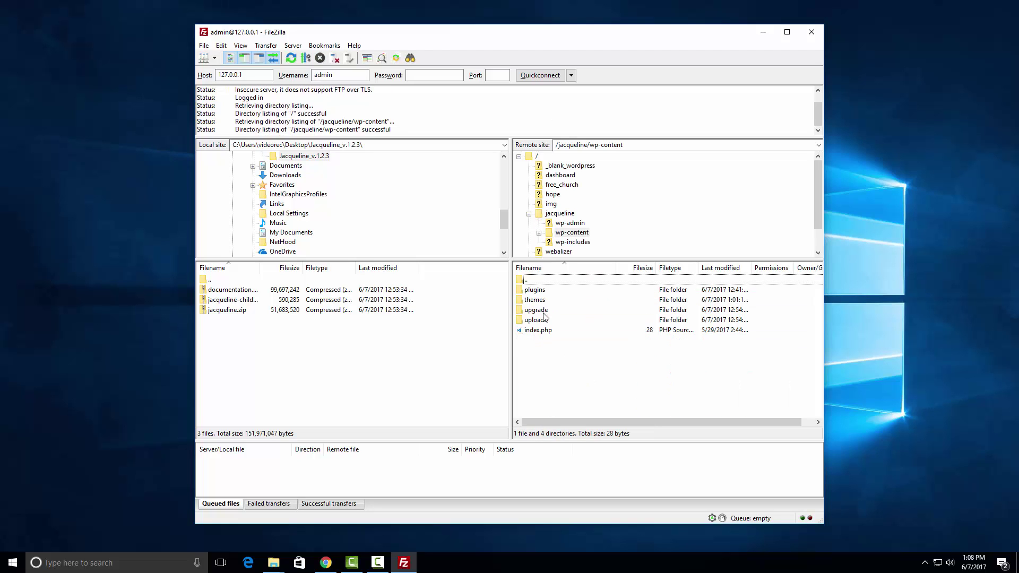
pyautogui.doubleClick(544, 300)
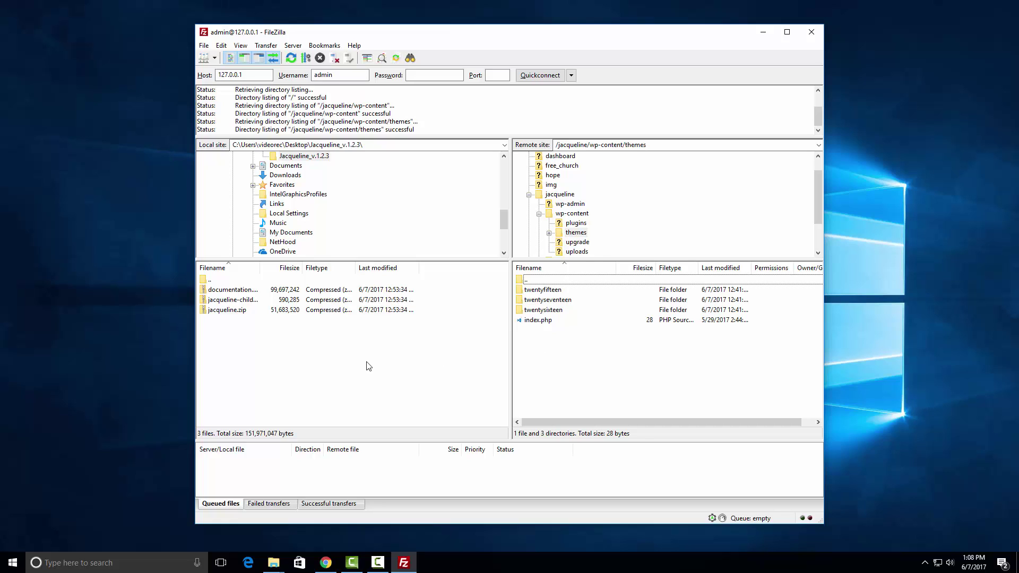
pyautogui.moveTo(259, 268); pyautogui.dragTo(294, 268)
pyautogui.click(246, 308)
pyautogui.click(249, 336)
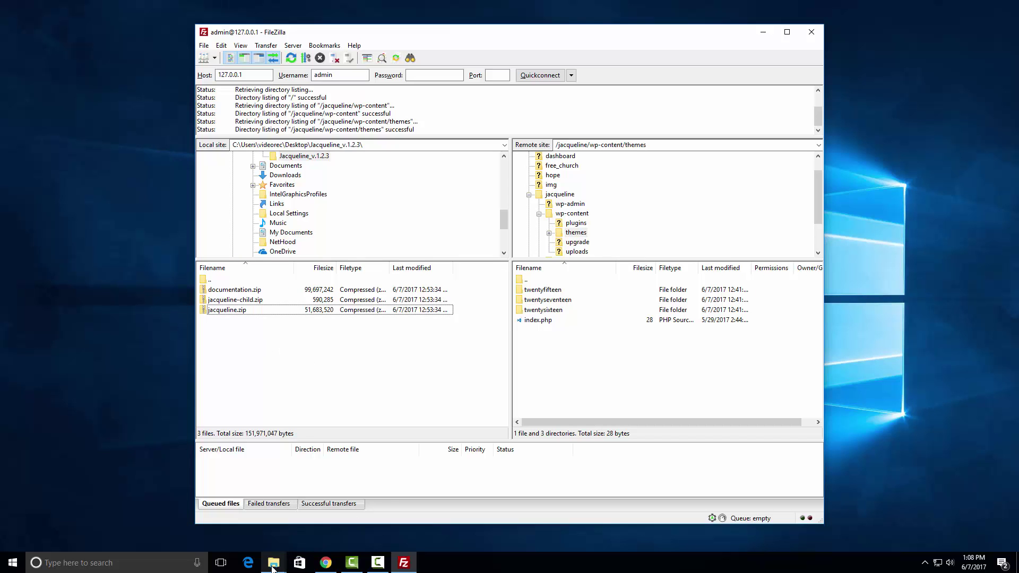
pyautogui.moveTo(273, 563)
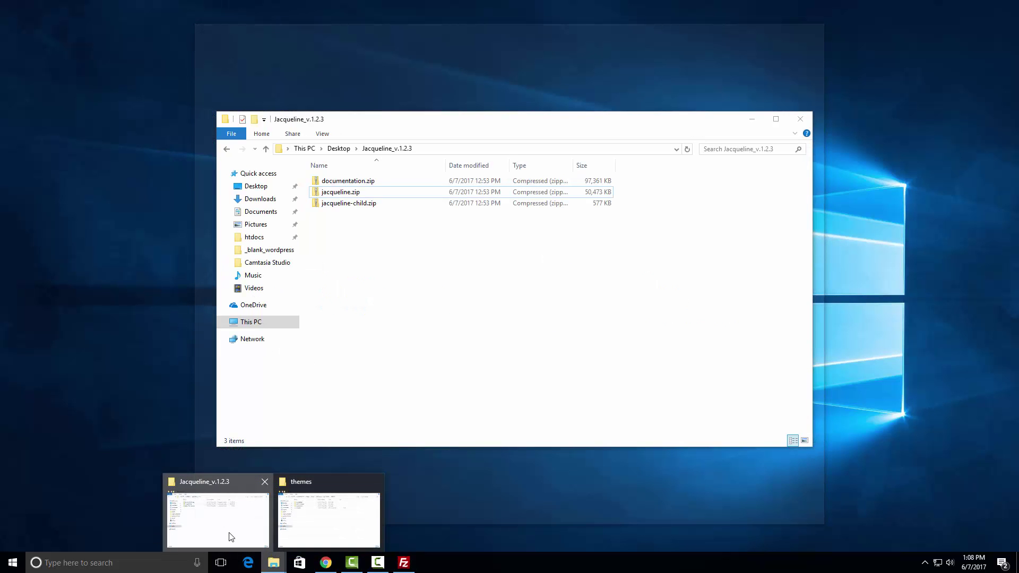
# Step: Extract jacqueline.zip into a jacqueline folder inside Jacqueline_v.1.2.3
pyautogui.click(230, 538)
pyautogui.click(367, 193)
pyautogui.rightClick(366, 196)
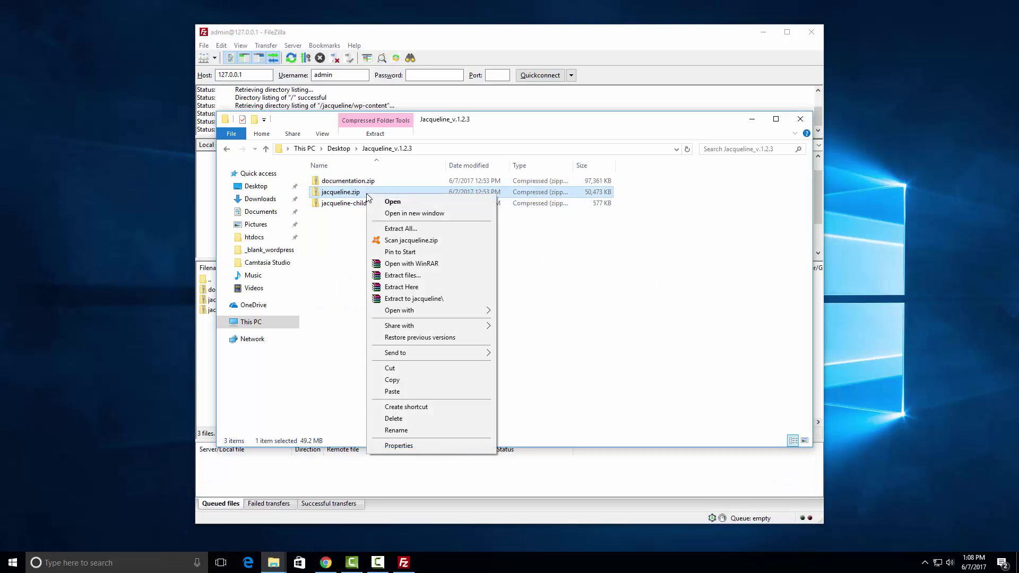
pyautogui.click(434, 227)
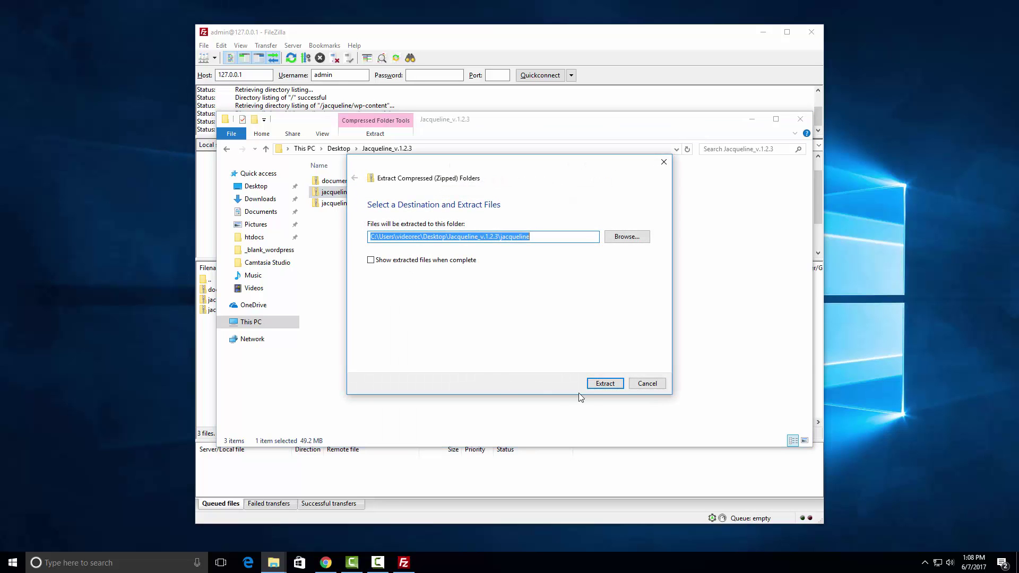
pyautogui.click(603, 383)
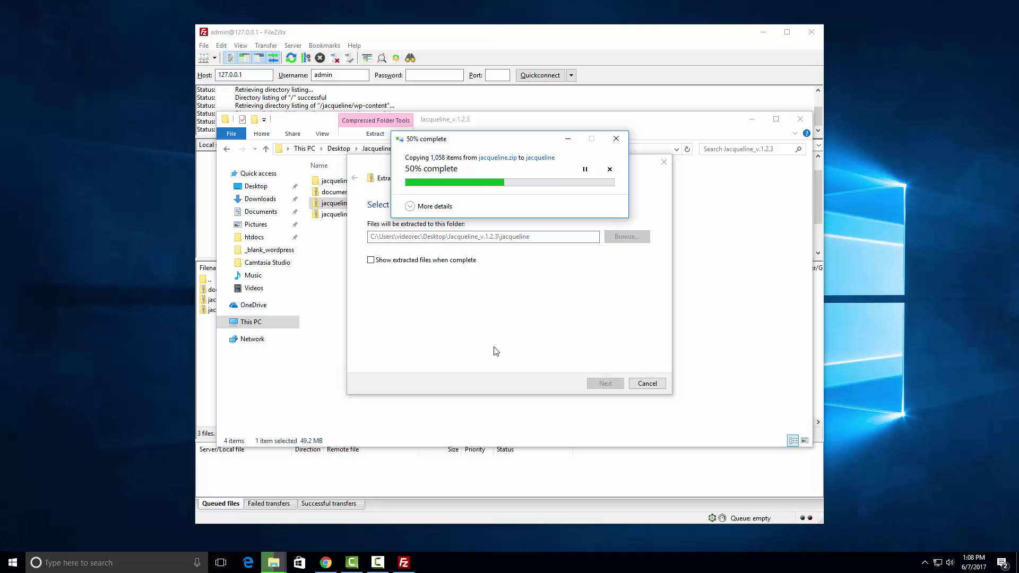
pyautogui.click(405, 312)
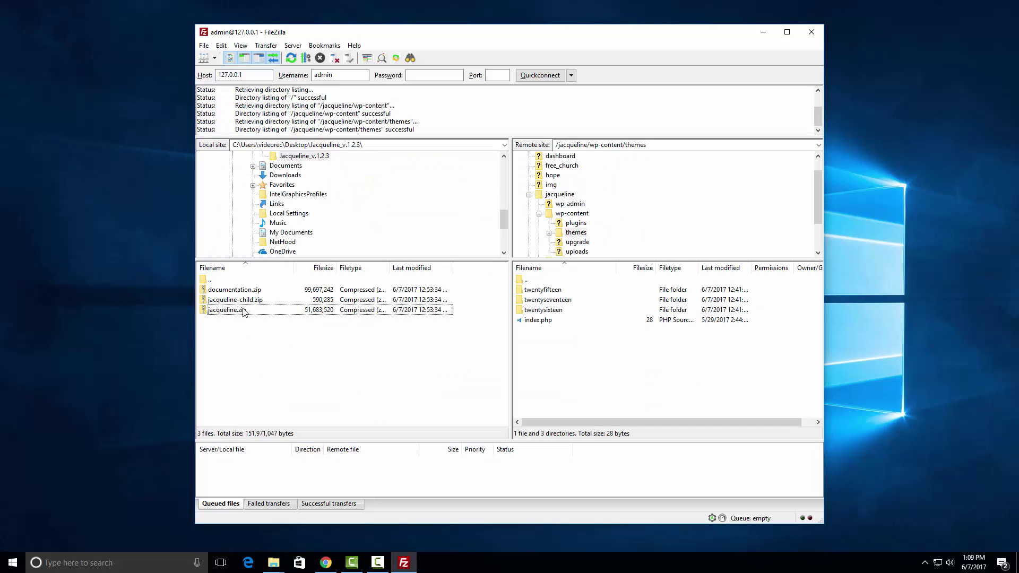
# Step: Drag the local jacqueline folder onto the remote themes directory to upload it
pyautogui.doubleClick(234, 280)
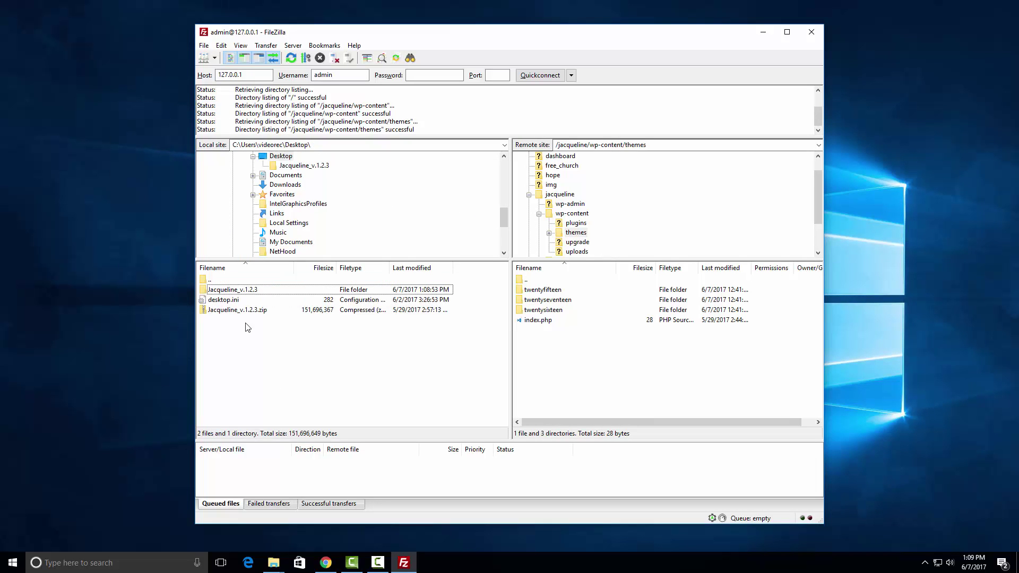
pyautogui.doubleClick(257, 292)
pyautogui.click(235, 290)
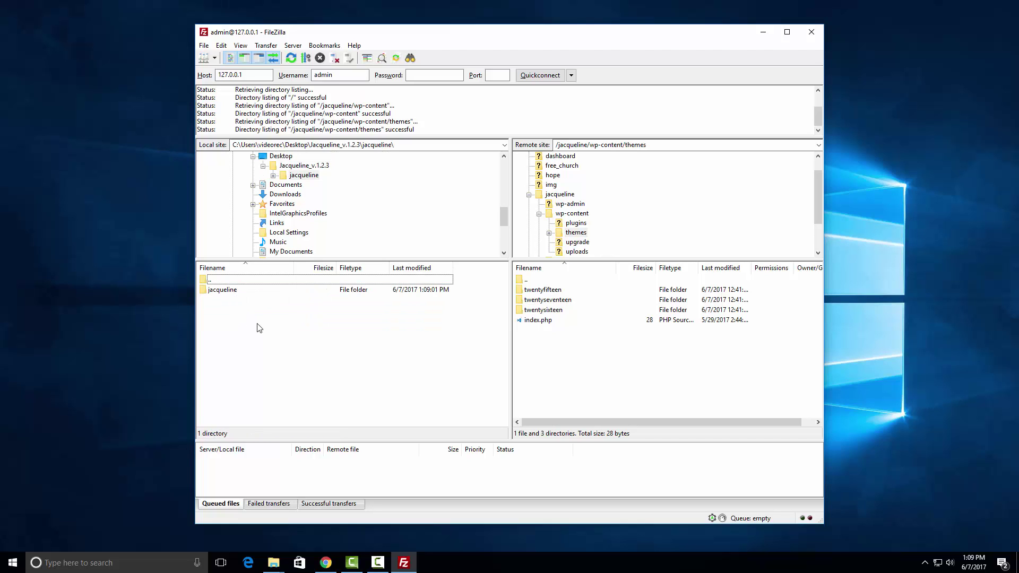
pyautogui.moveTo(243, 289)
pyautogui.mouseDown()
pyautogui.moveTo(246, 304)
pyautogui.moveTo(591, 360)
pyautogui.mouseUp()
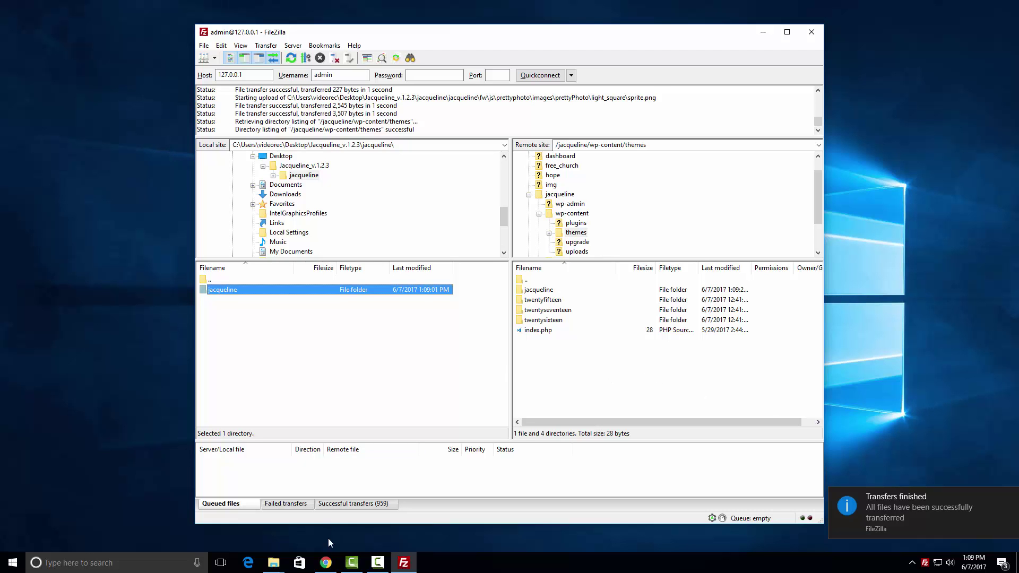
# Step: Activate the Jacqueline theme from the installed themes list
pyautogui.click(326, 562)
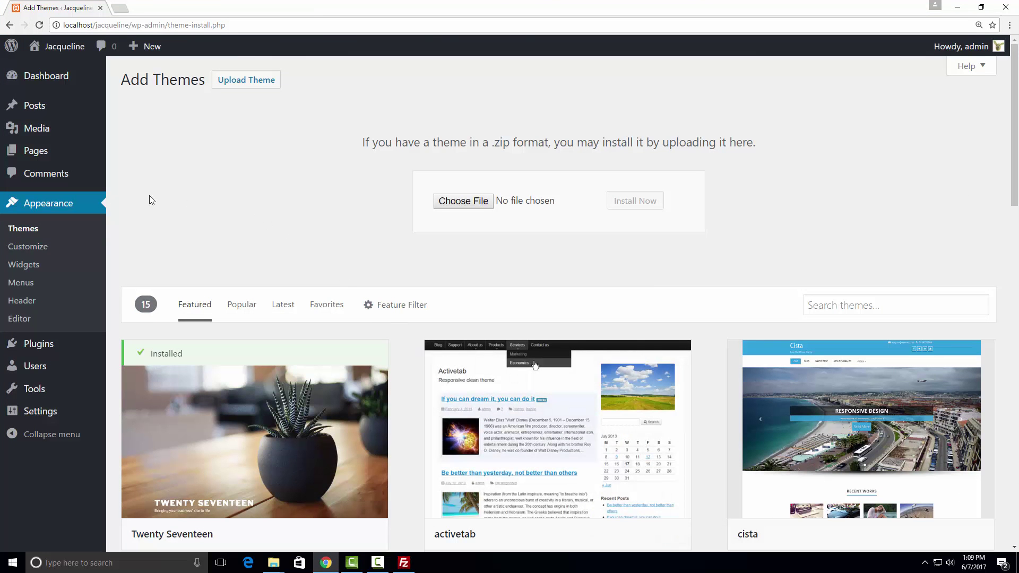
pyautogui.click(37, 232)
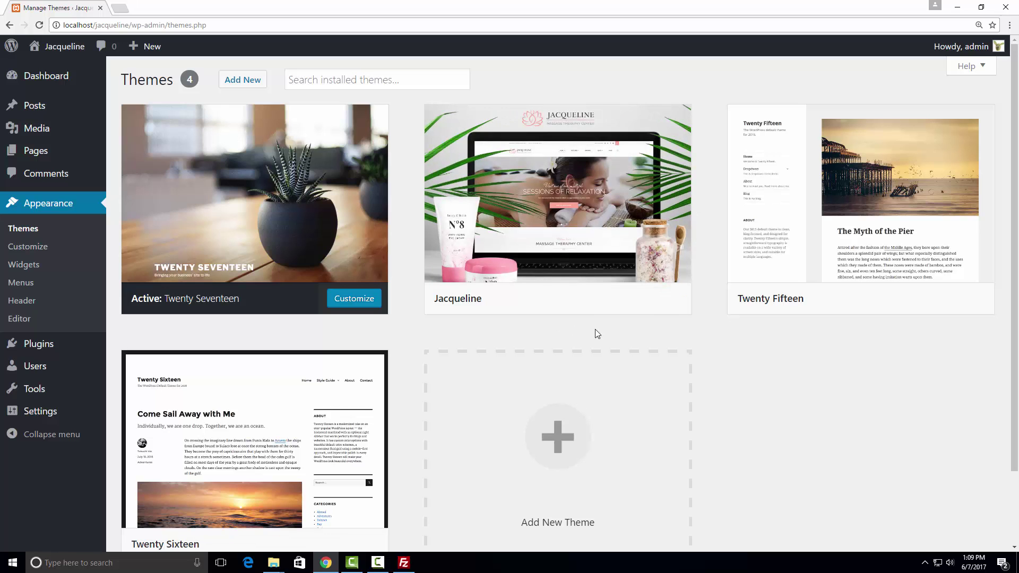
pyautogui.moveTo(557, 208)
pyautogui.click(596, 299)
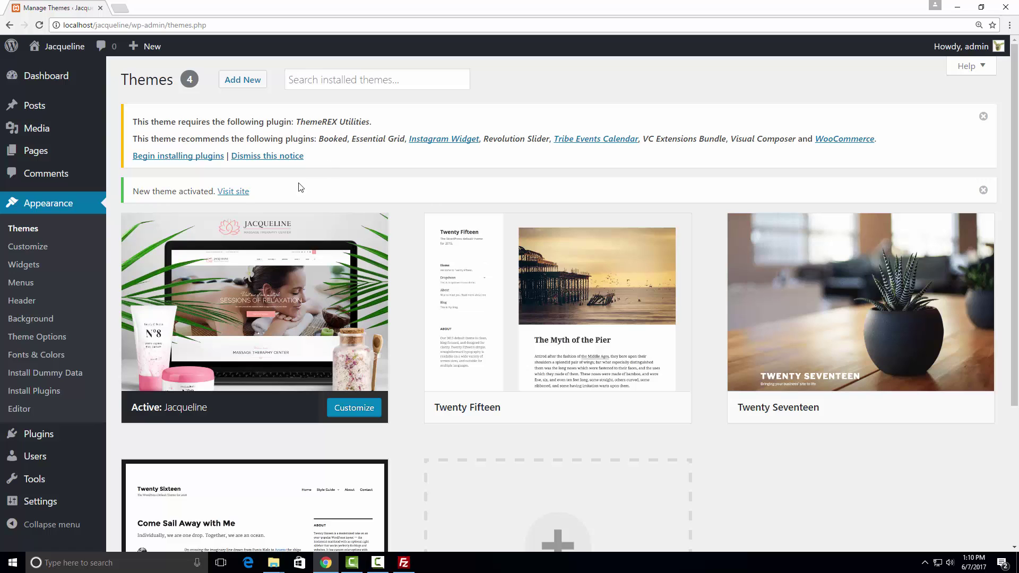
# Step: Bulk-install all nine listed plugins from the Install Required Plugins page
pyautogui.click(178, 156)
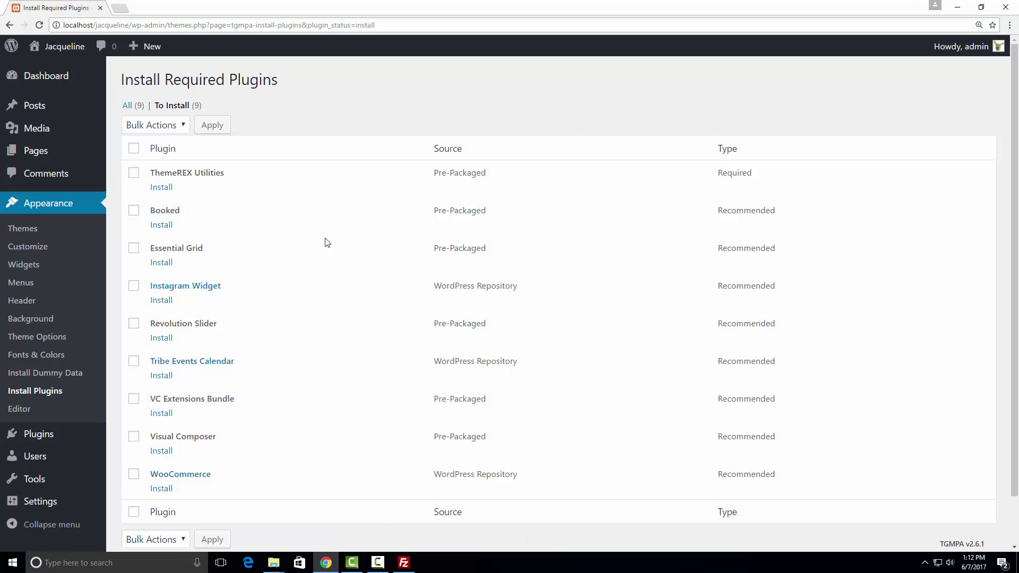
pyautogui.click(134, 148)
pyautogui.click(164, 126)
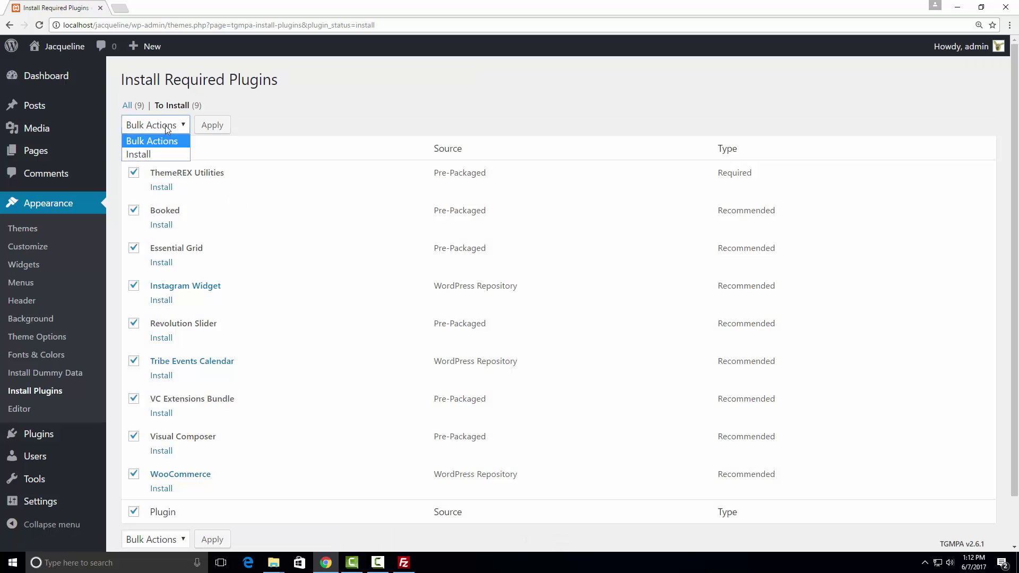
pyautogui.click(156, 155)
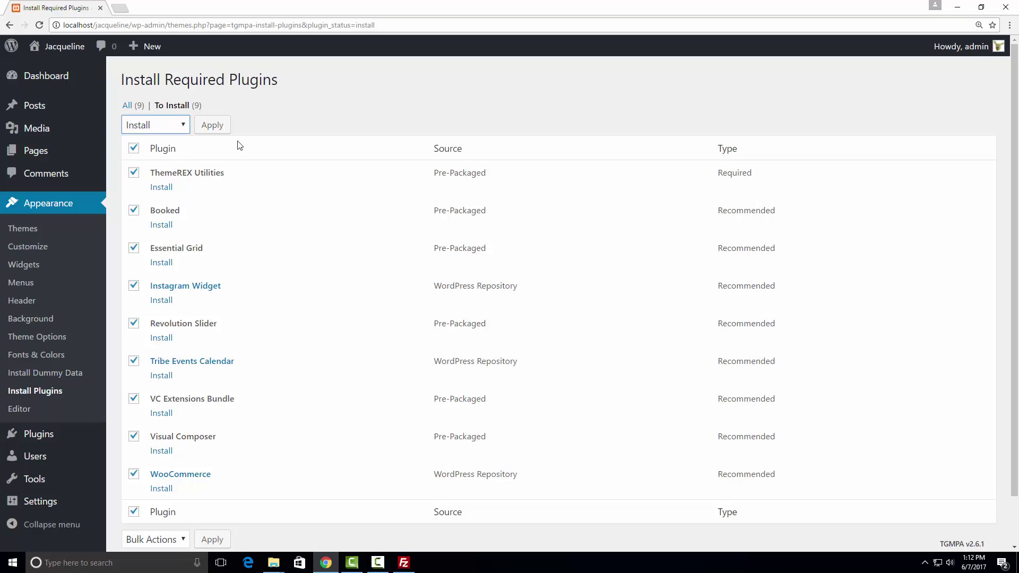
pyautogui.click(211, 125)
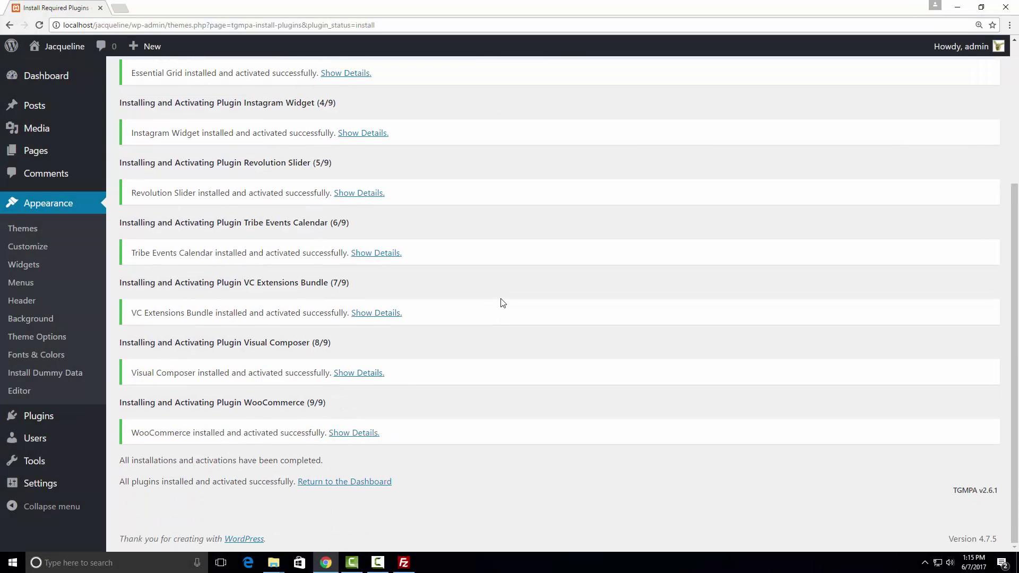
pyautogui.scroll(3, 500, 302)
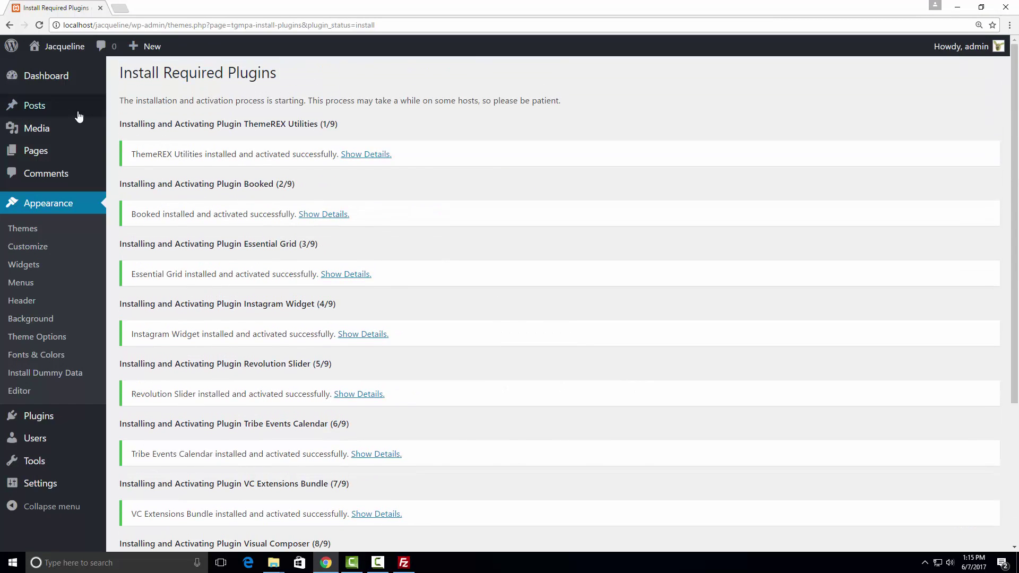
# Step: Return to the Dashboard and dismiss the WooCommerce wizard with 'Not right now'
pyautogui.click(55, 84)
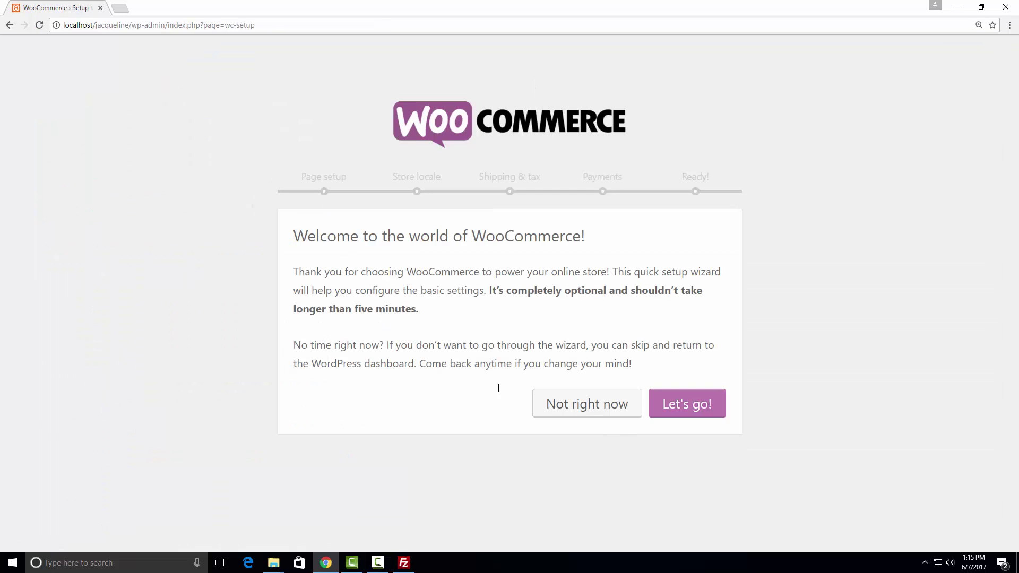
pyautogui.click(571, 409)
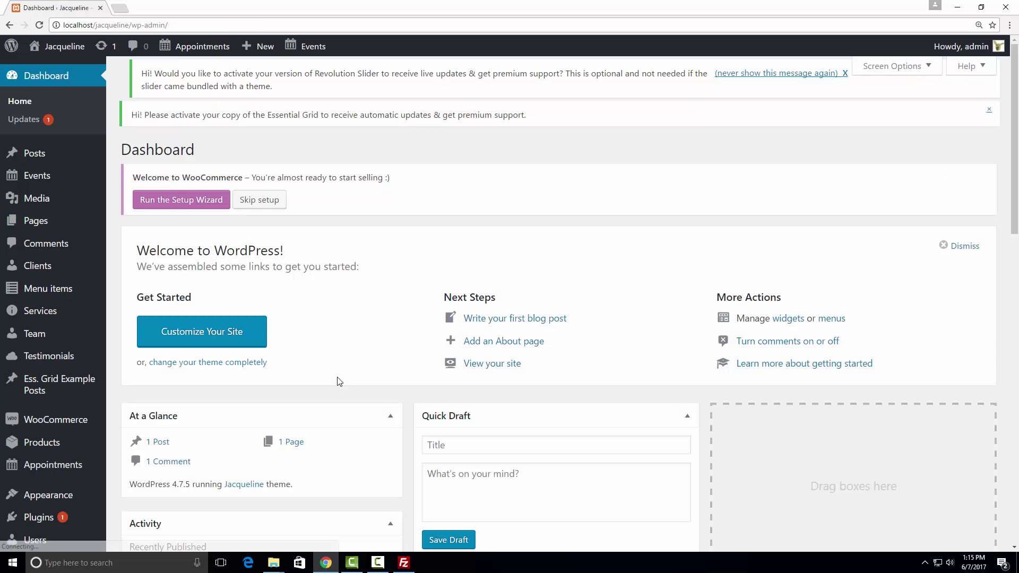
pyautogui.scroll(-3, 68, 358)
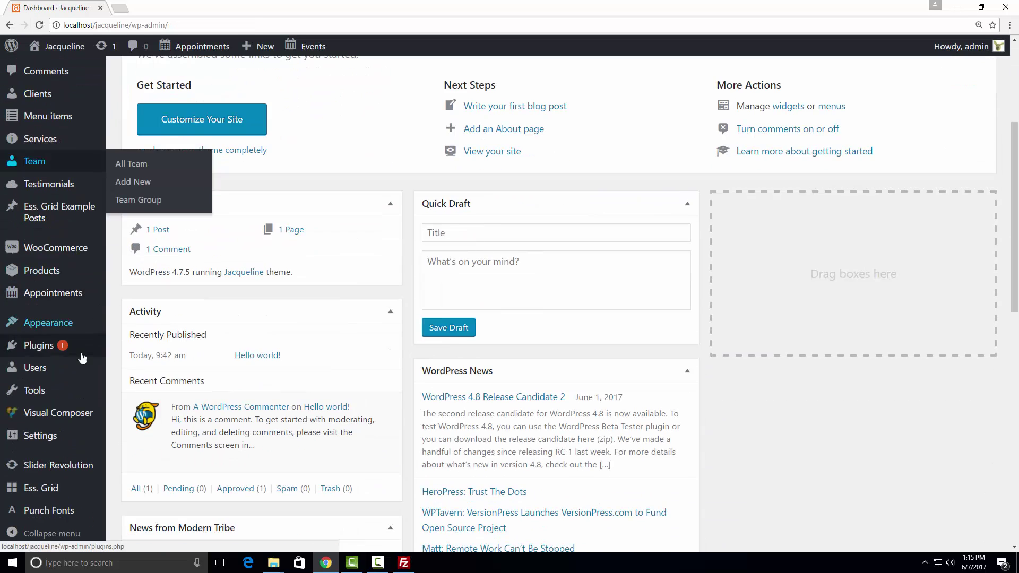
pyautogui.scroll(2, 67, 366)
pyautogui.scroll(1, 67, 366)
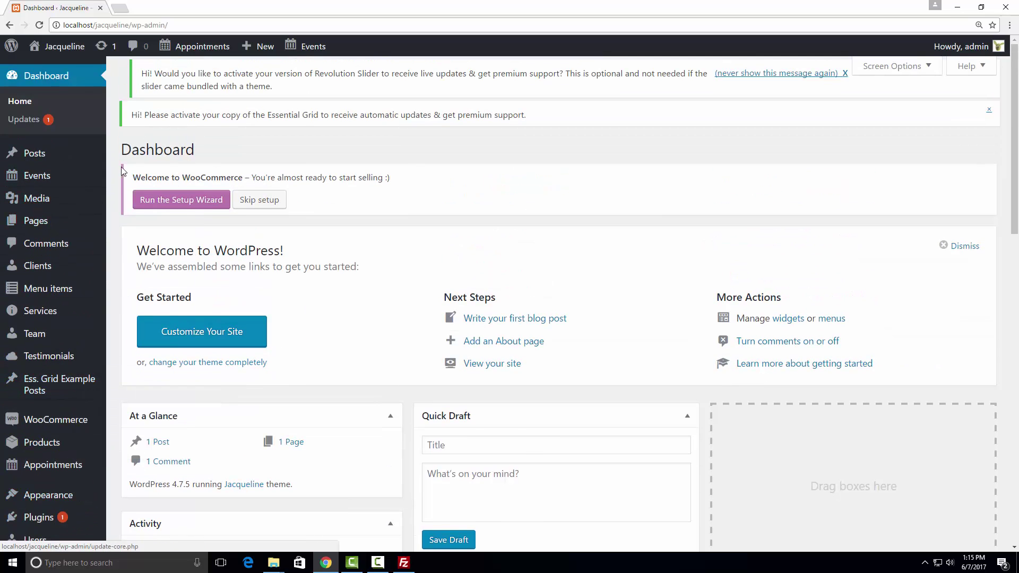
pyautogui.scroll(-3, 382, 215)
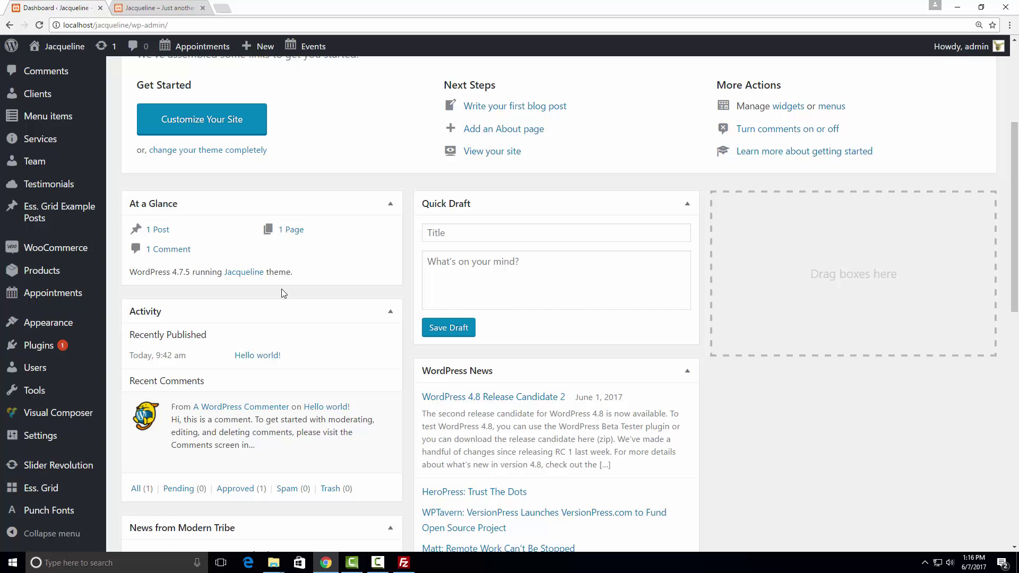
pyautogui.scroll(-2, 194, 299)
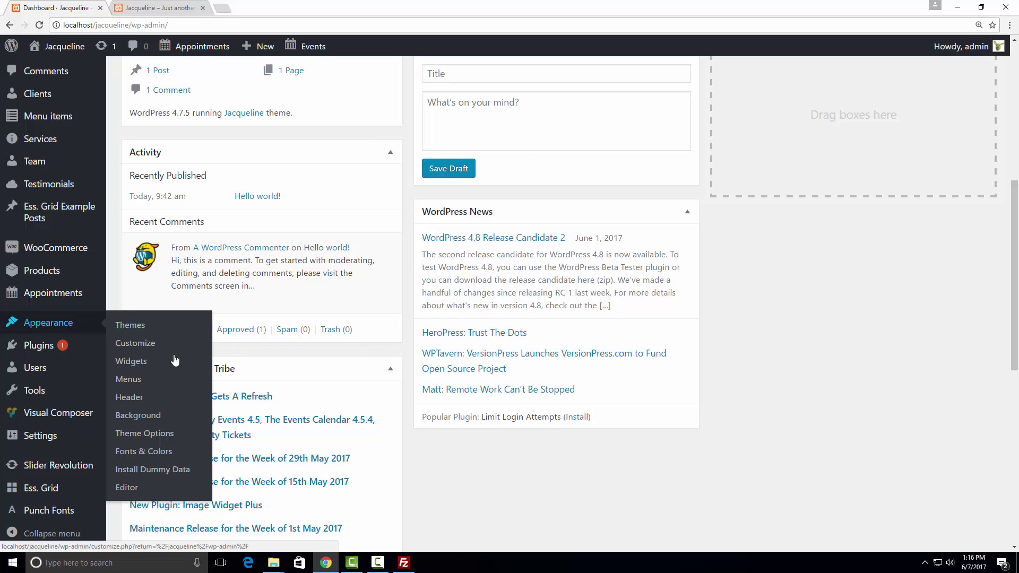
# Step: In the Install Dummy Data importer, choose the Whole Demo-Site Content option
pyautogui.click(161, 473)
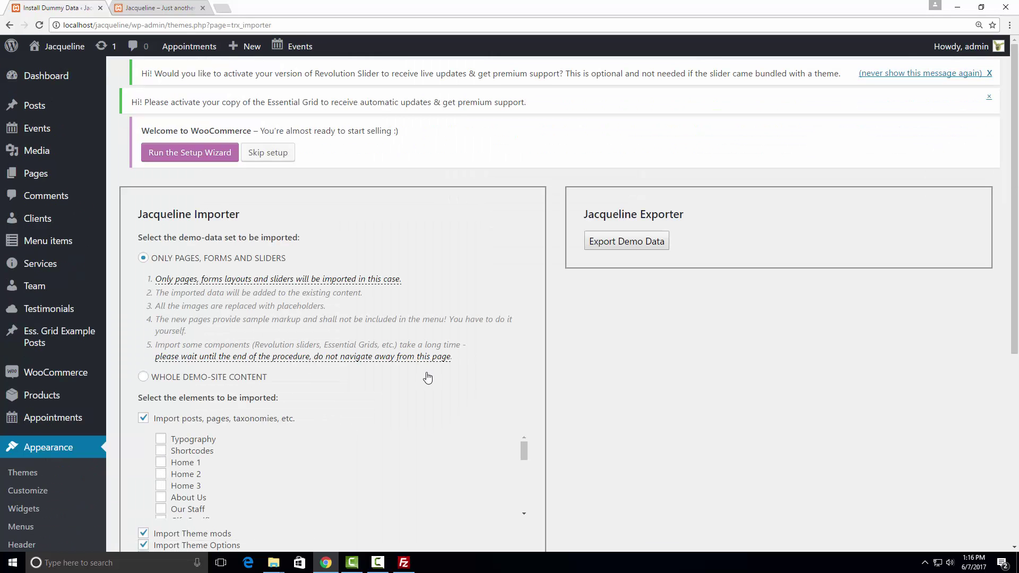
pyautogui.scroll(-2, 535, 346)
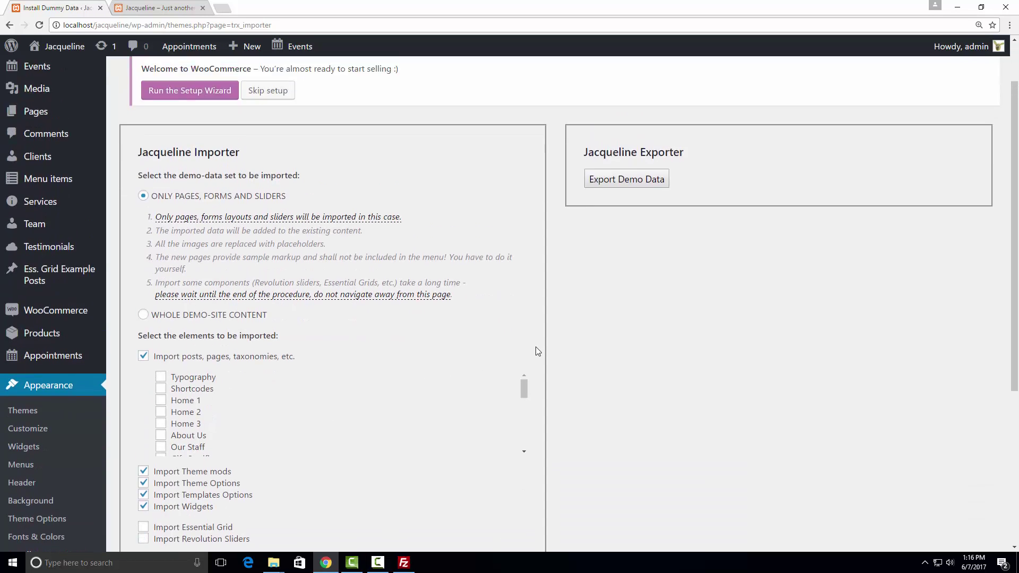
pyautogui.scroll(1, 536, 346)
pyautogui.scroll(-2, 537, 320)
pyautogui.scroll(-2, 530, 313)
pyautogui.scroll(2, 563, 398)
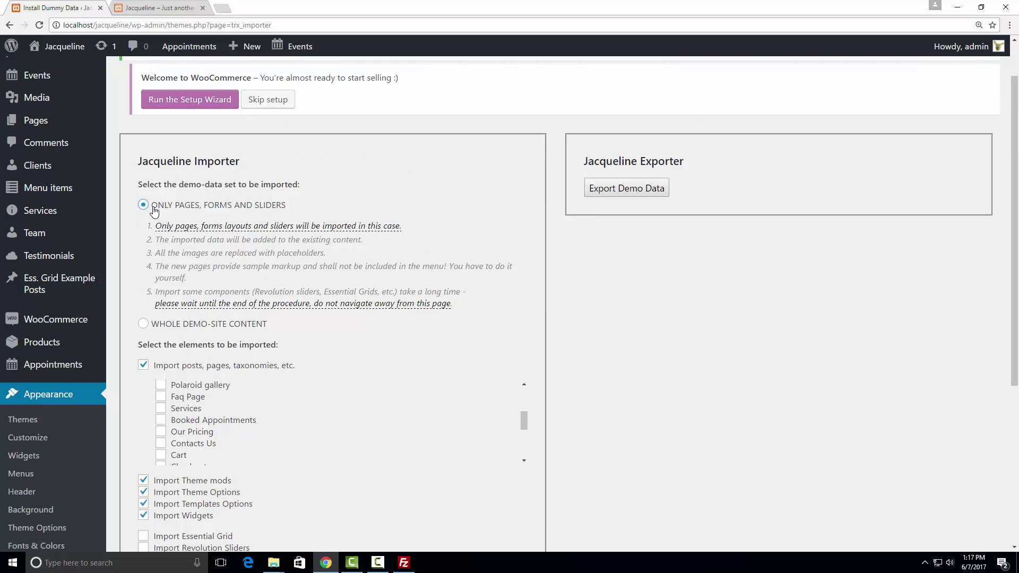
pyautogui.moveTo(154, 211); pyautogui.dragTo(312, 205)
pyautogui.click(311, 205)
pyautogui.click(195, 327)
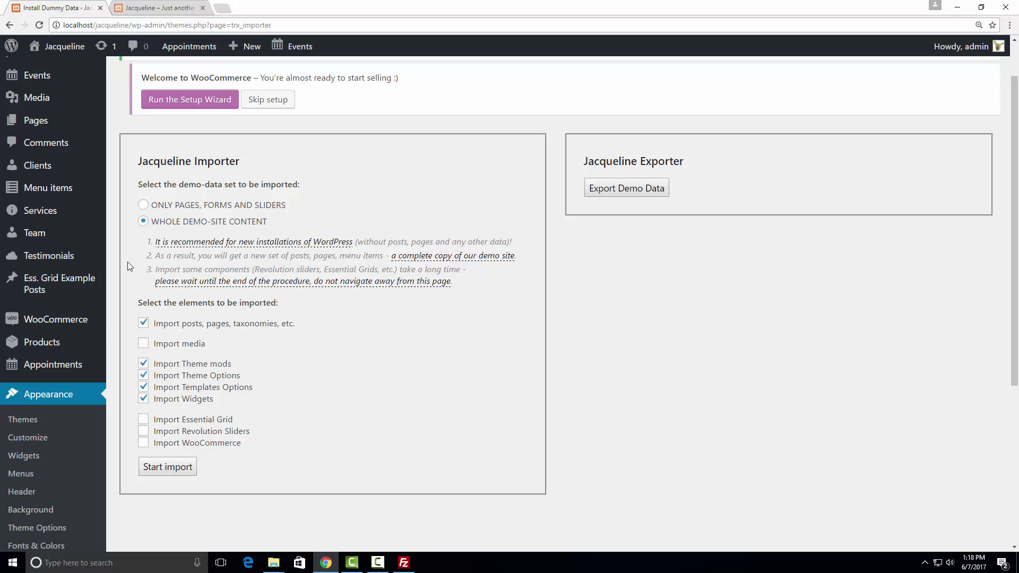
# Step: Include media, Essential Grid, Revolution Sliders and WooCommerce data, and start the import
pyautogui.click(143, 343)
pyautogui.click(143, 419)
pyautogui.click(144, 430)
pyautogui.click(143, 443)
pyautogui.click(175, 468)
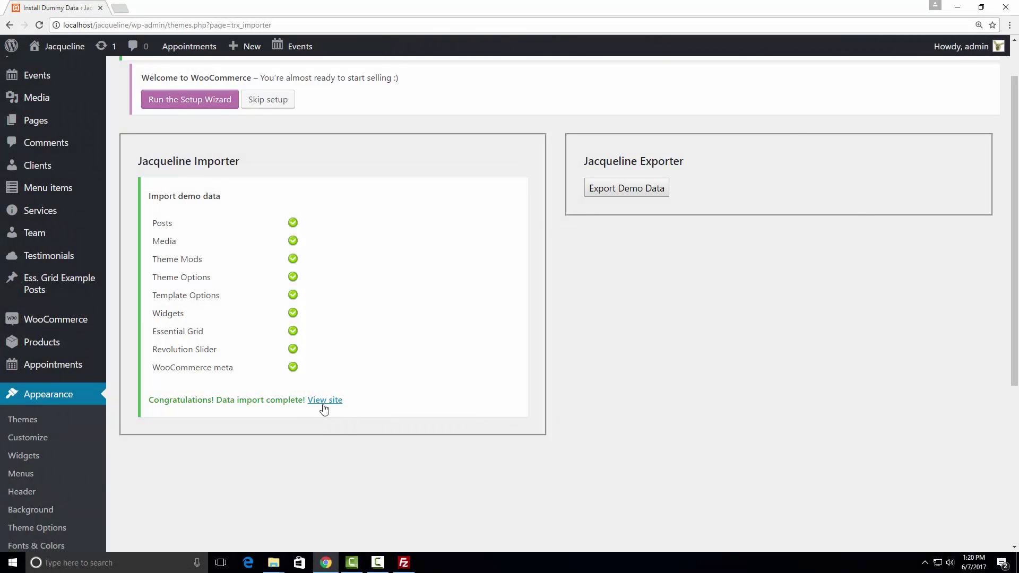
# Step: View the live Jacqueline homepage and review it down to the footer
pyautogui.click(326, 401)
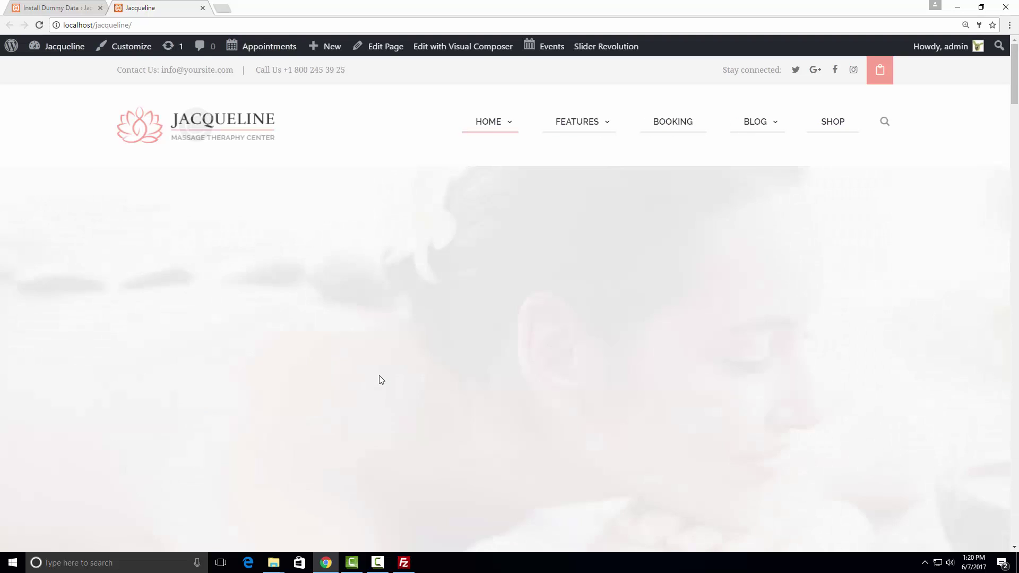
pyautogui.scroll(-3, 379, 364)
pyautogui.scroll(-4, 380, 368)
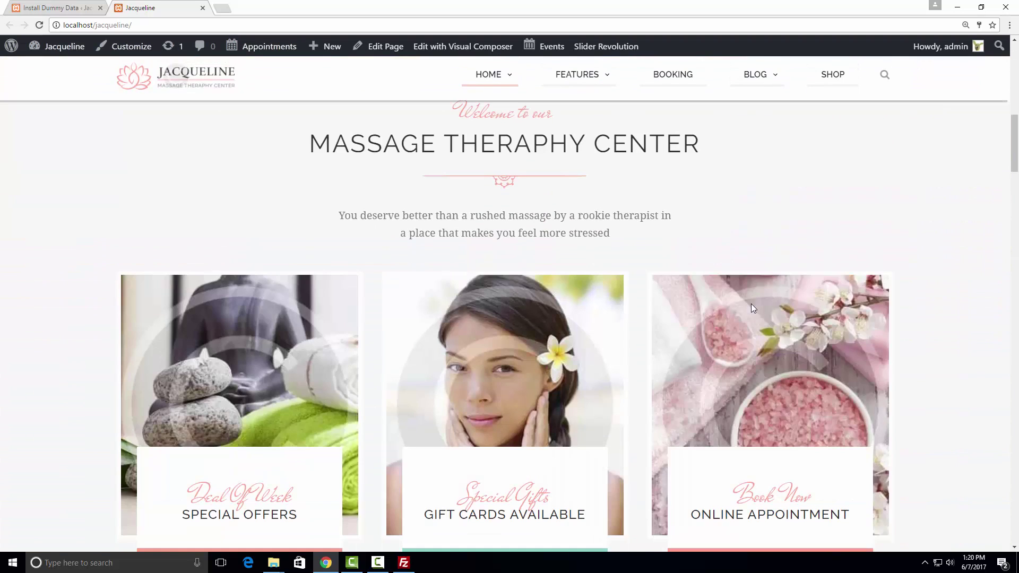
pyautogui.moveTo(1017, 141); pyautogui.dragTo(1015, 525)
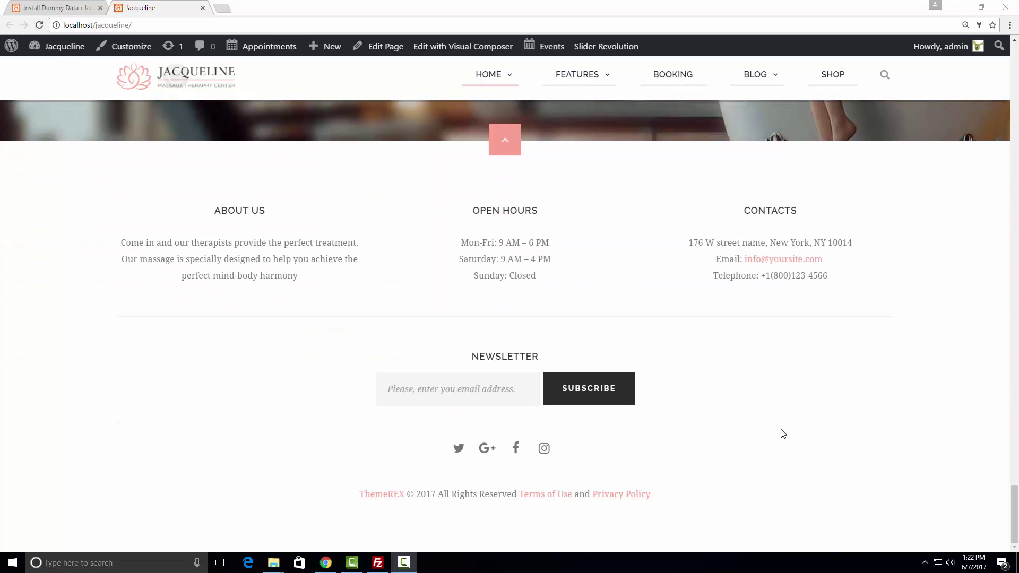